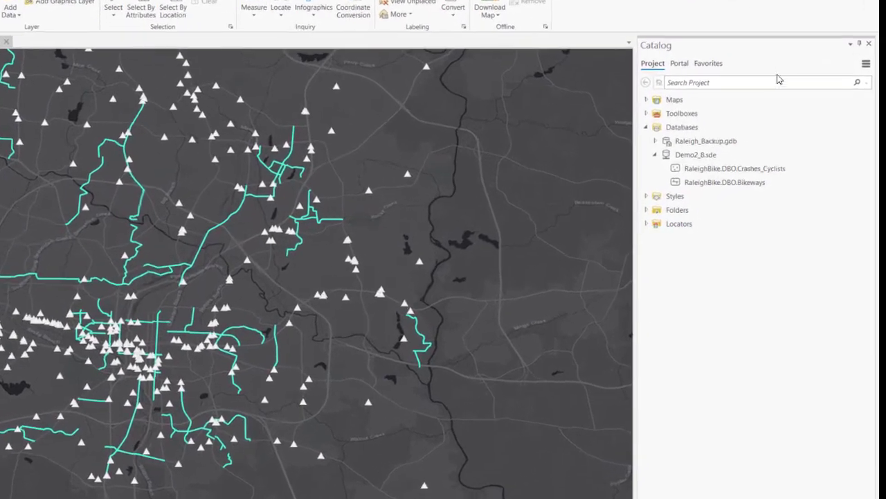
- Add global IDs to Crashes_Cyclists from its Manage menu, then bring up its options again
{"action": "right_click", "coordinate": [765, 168]}
{"action": "mouse_move", "coordinate": [766, 171]}
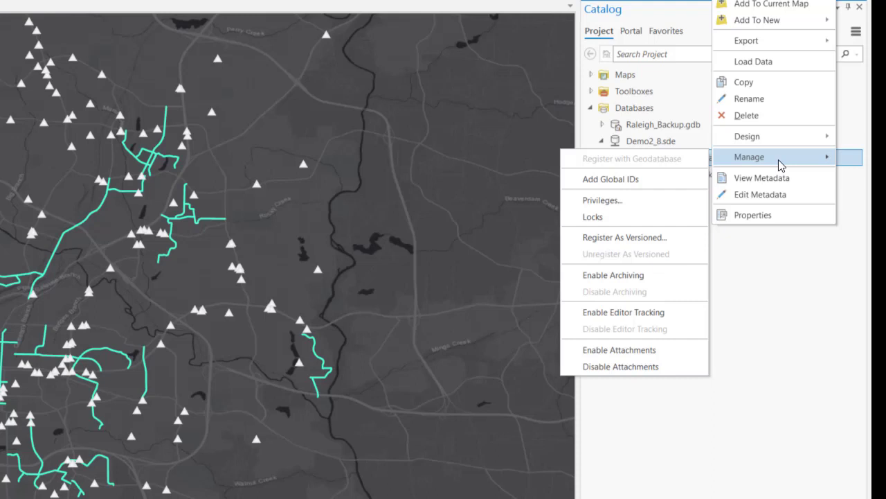
{"action": "left_click", "coordinate": [690, 184]}
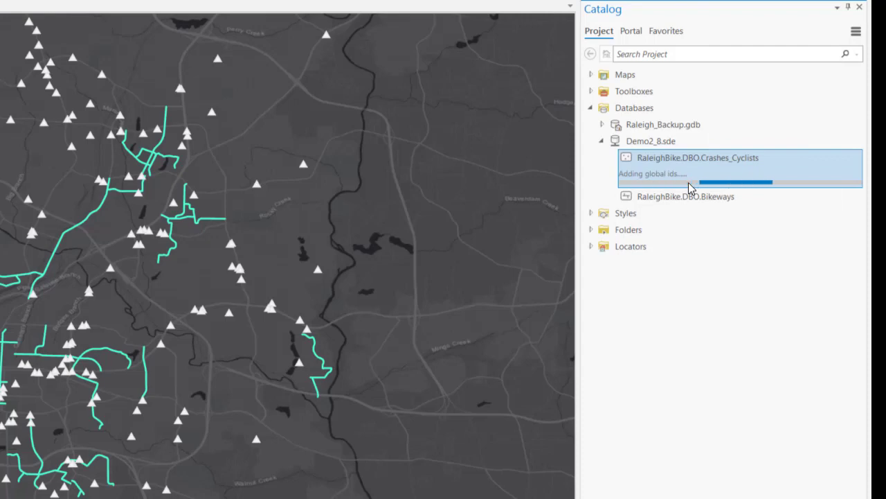
{"action": "right_click", "coordinate": [757, 166]}
{"action": "mouse_move", "coordinate": [757, 165]}
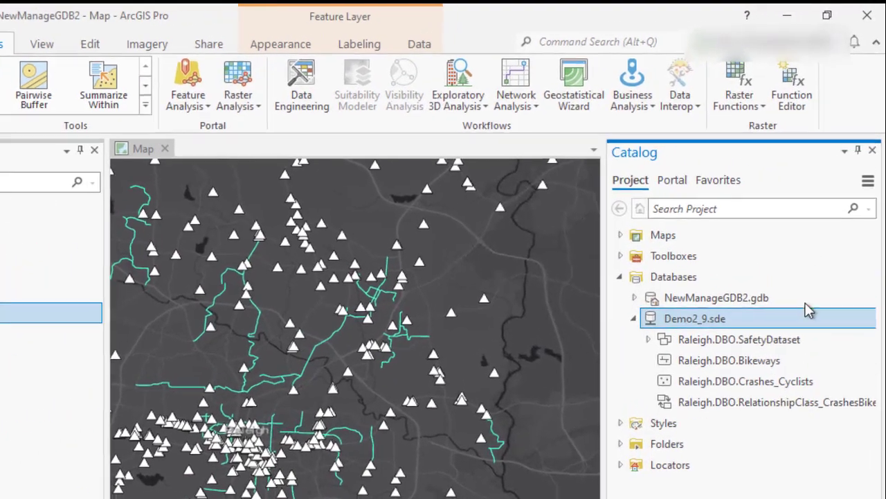
- Show the Manage settings in Feature Class Properties for Raleigh.DBO.Crashes_Cyclists
{"action": "right_click", "coordinate": [844, 382]}
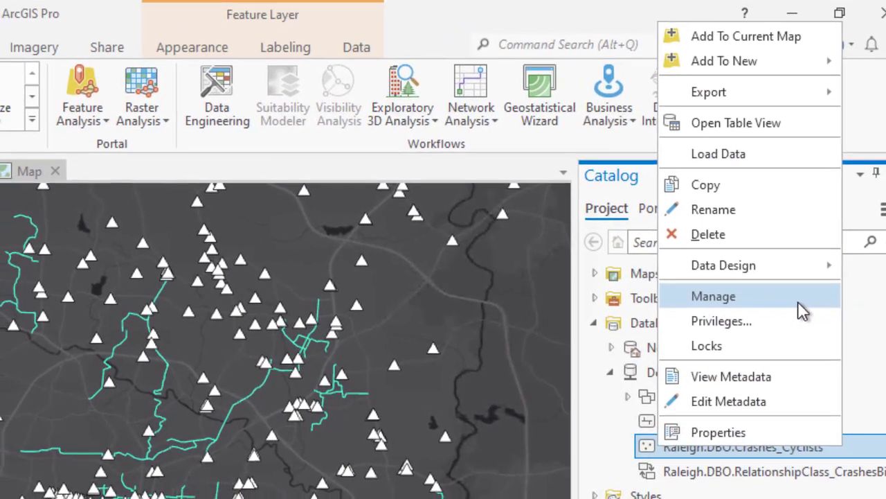
{"action": "left_click", "coordinate": [780, 309]}
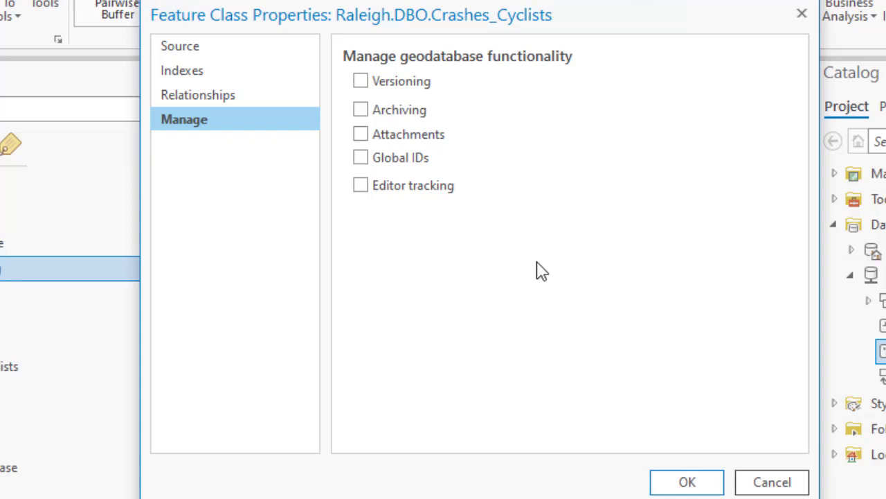
- Enable Versioning on Crashes_Cyclists with Branch selected and apply it
{"action": "left_click", "coordinate": [361, 81]}
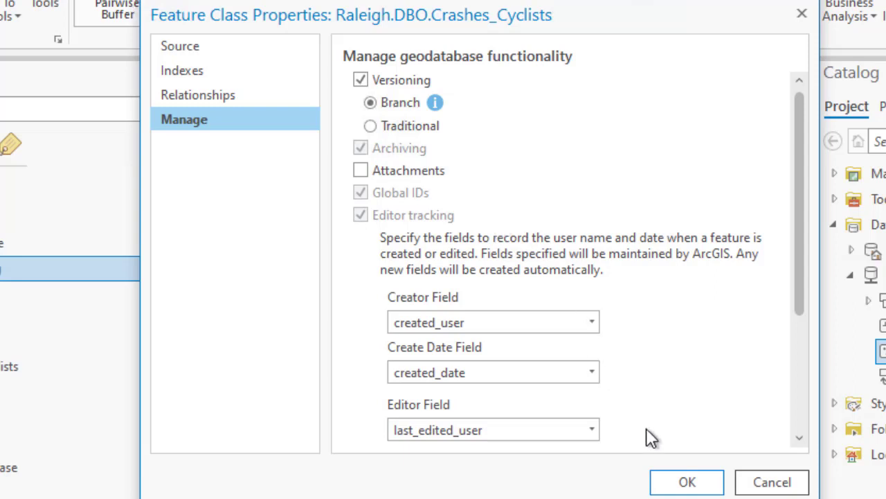
{"action": "left_click", "coordinate": [681, 481]}
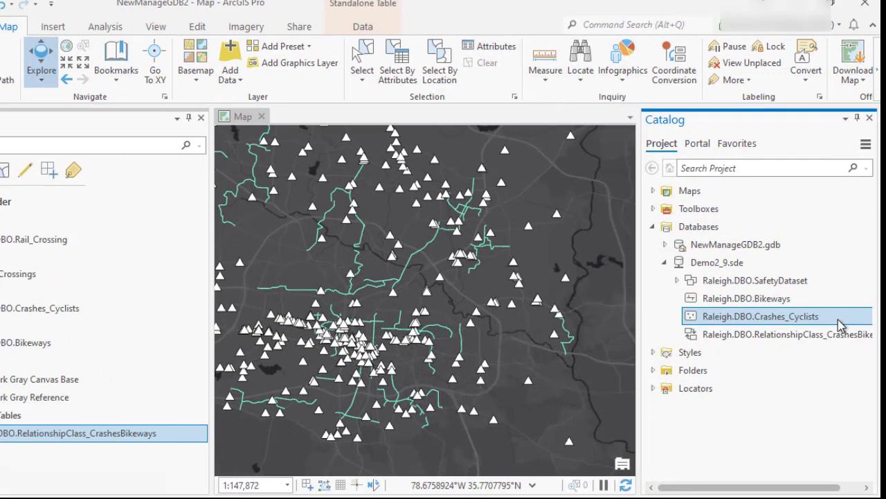
{"action": "right_click", "coordinate": [846, 303]}
{"action": "left_click", "coordinate": [762, 357]}
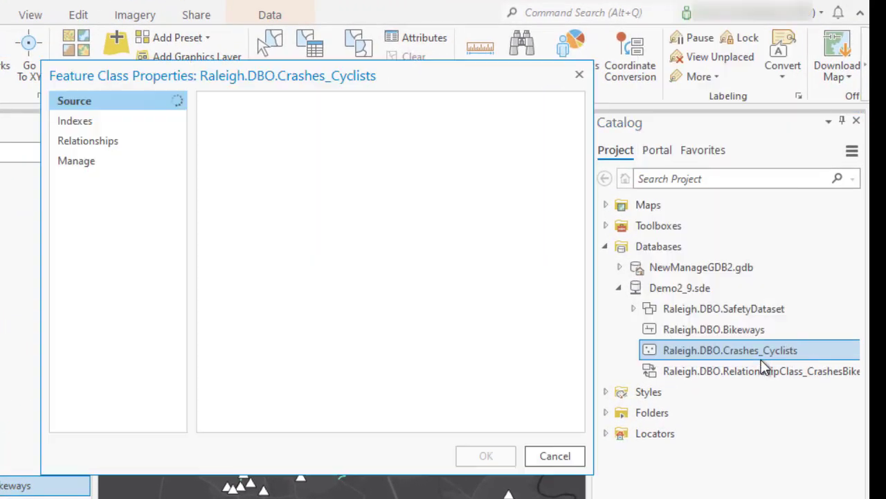
{"action": "left_click_drag", "start_coordinate": [577, 290], "coordinate": [578, 367]}
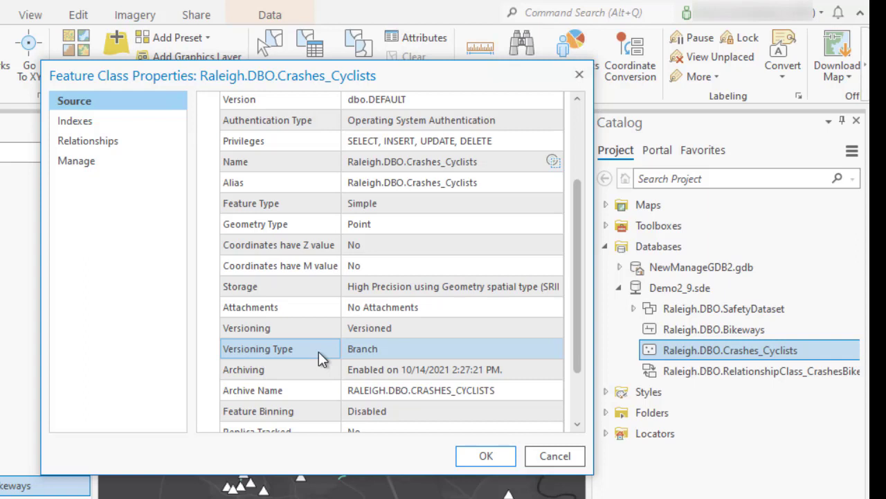
{"action": "left_click", "coordinate": [556, 456]}
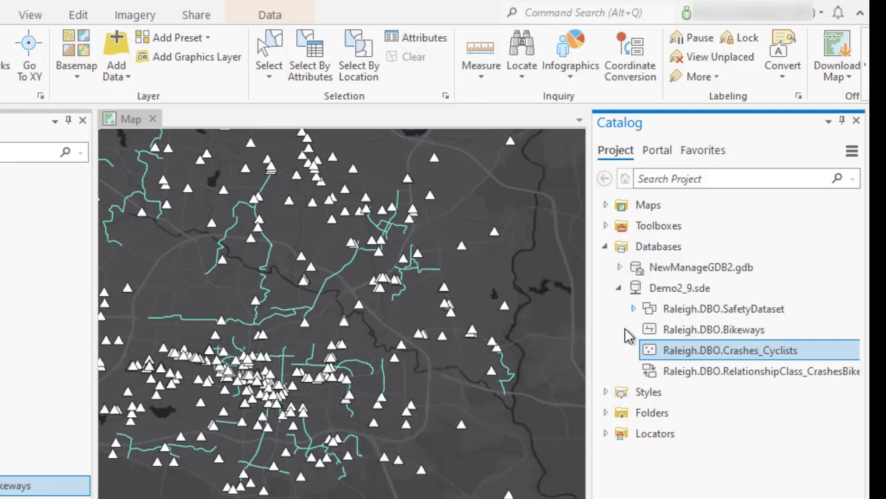
- Expand SafetyDataset and review its Manage settings (only global IDs on) without changing anything
{"action": "left_click", "coordinate": [633, 309]}
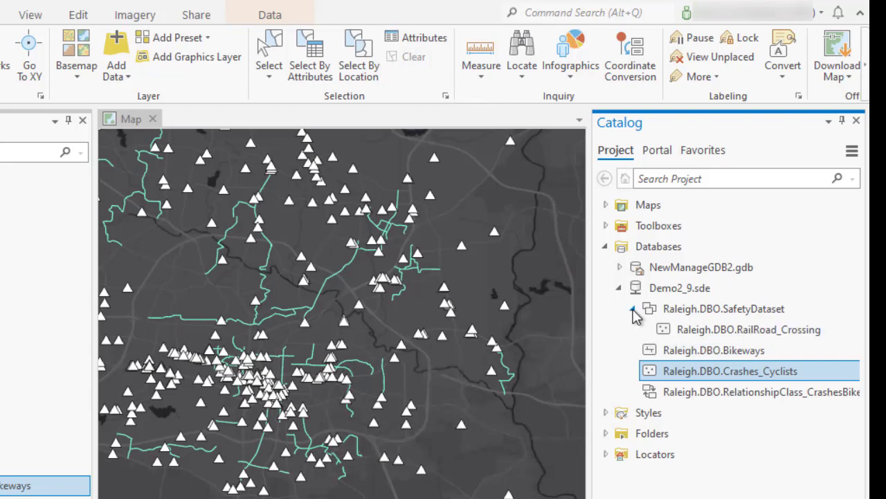
{"action": "right_click", "coordinate": [716, 309]}
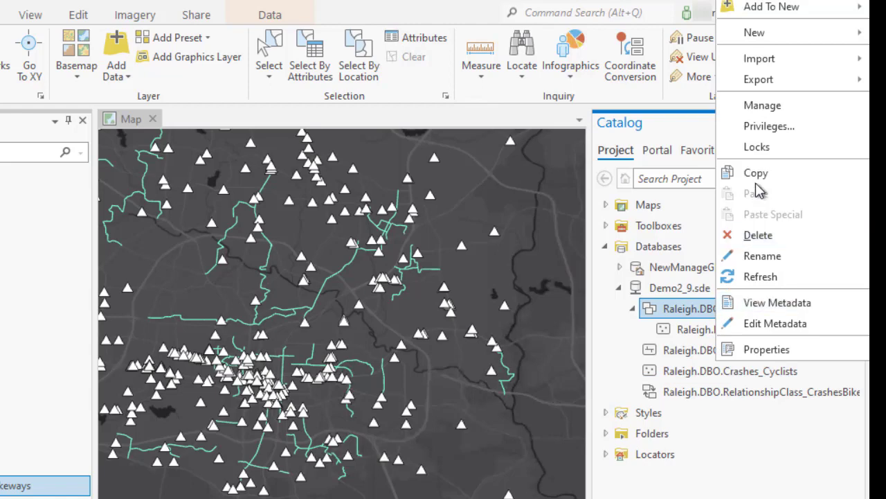
{"action": "left_click", "coordinate": [770, 105]}
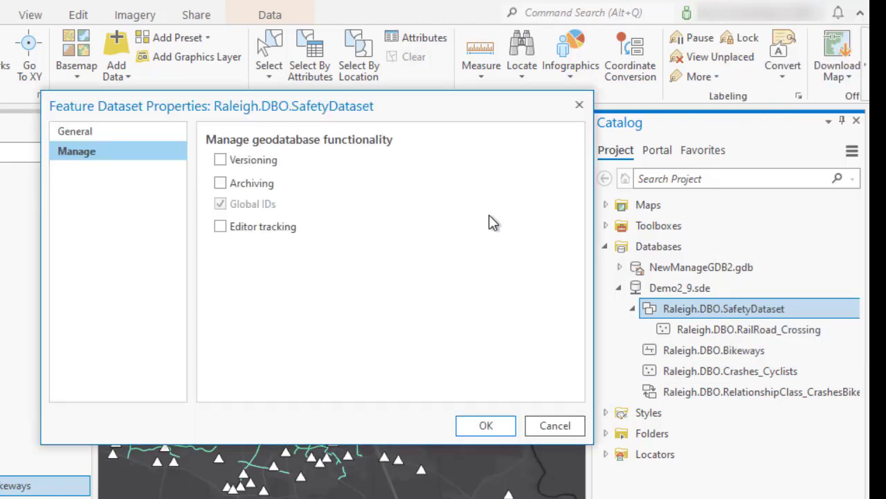
{"action": "left_click", "coordinate": [549, 423]}
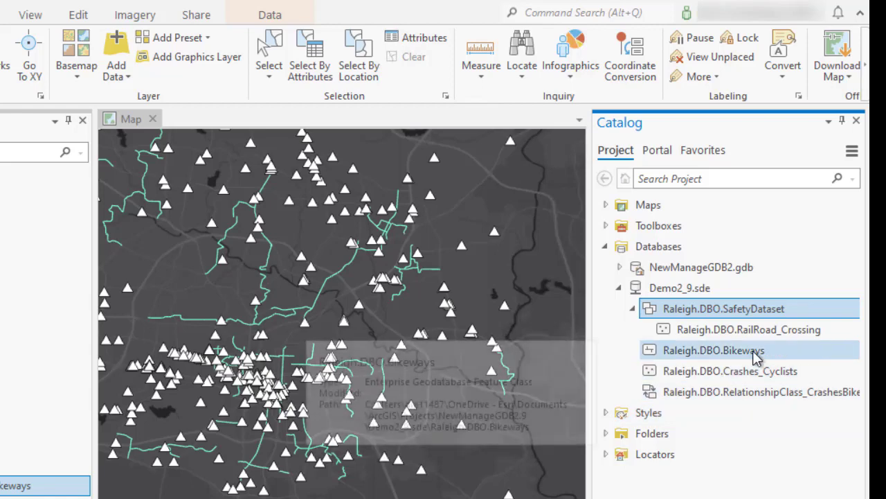
{"action": "right_click", "coordinate": [754, 351]}
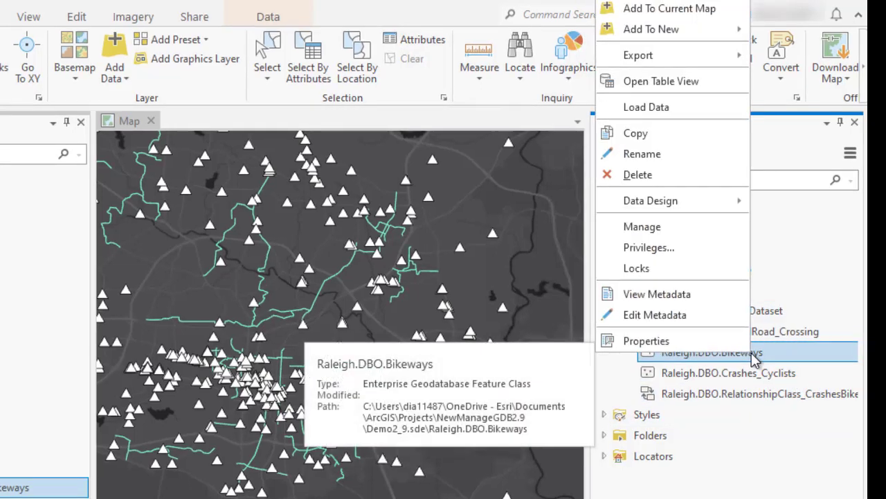
{"action": "left_click", "coordinate": [693, 226]}
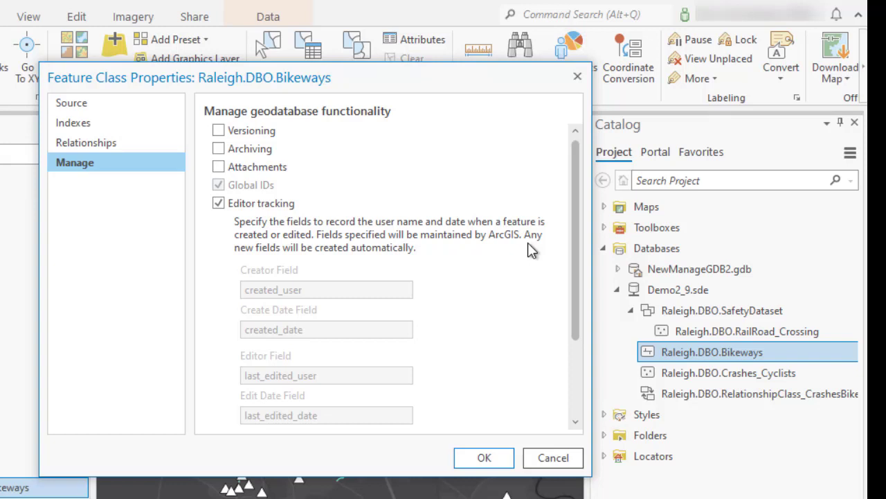
{"action": "left_click", "coordinate": [544, 455]}
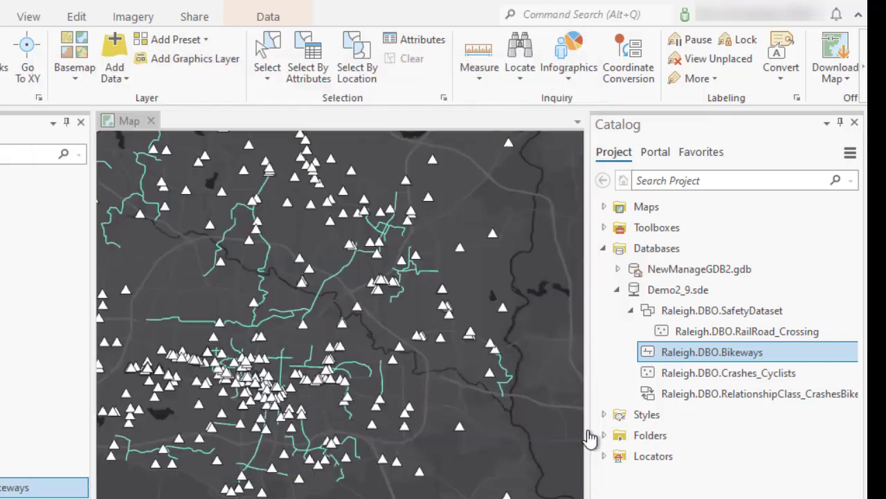
- Copy the Bikeways feature class and paste it into SafetyDataset
{"action": "right_click", "coordinate": [717, 360]}
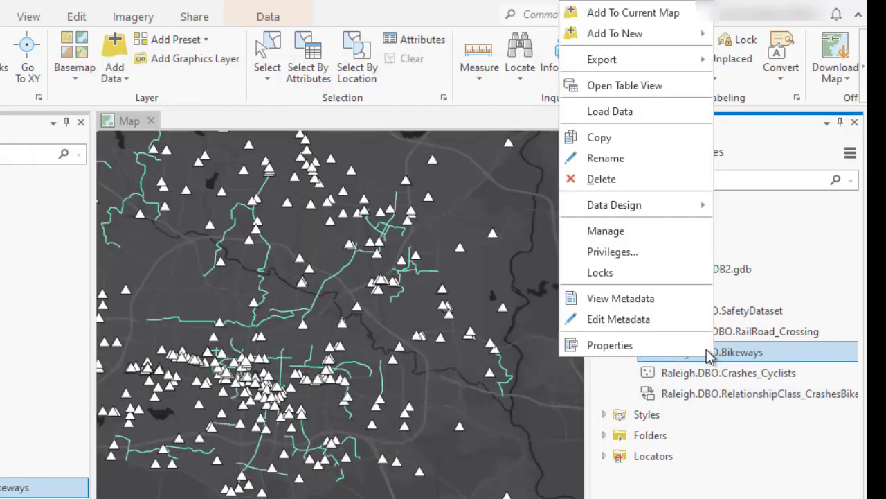
{"action": "left_click", "coordinate": [624, 138]}
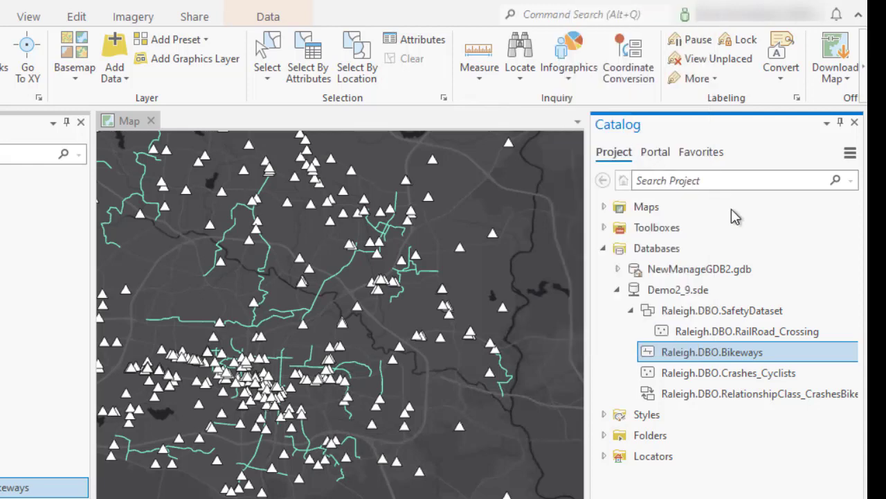
{"action": "right_click", "coordinate": [745, 313]}
{"action": "left_click", "coordinate": [684, 197]}
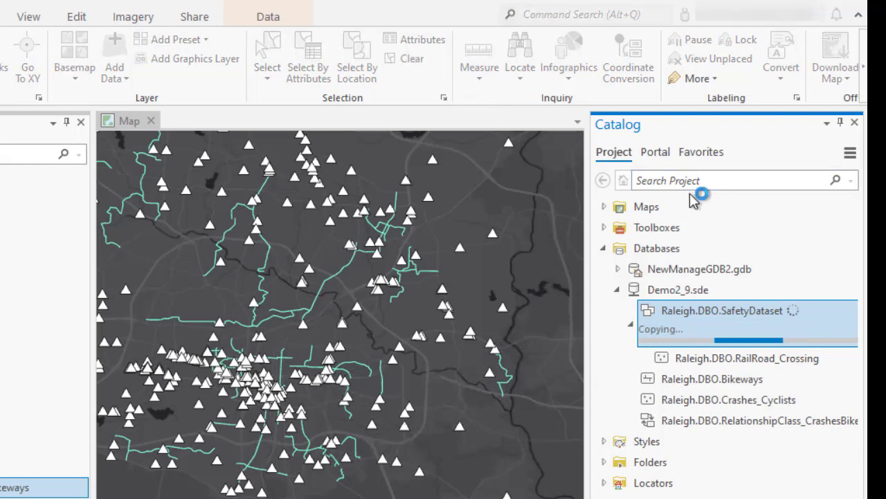
- Review SafetyDataset's Manage settings, now showing mixed states, and cancel without changes
{"action": "right_click", "coordinate": [738, 320]}
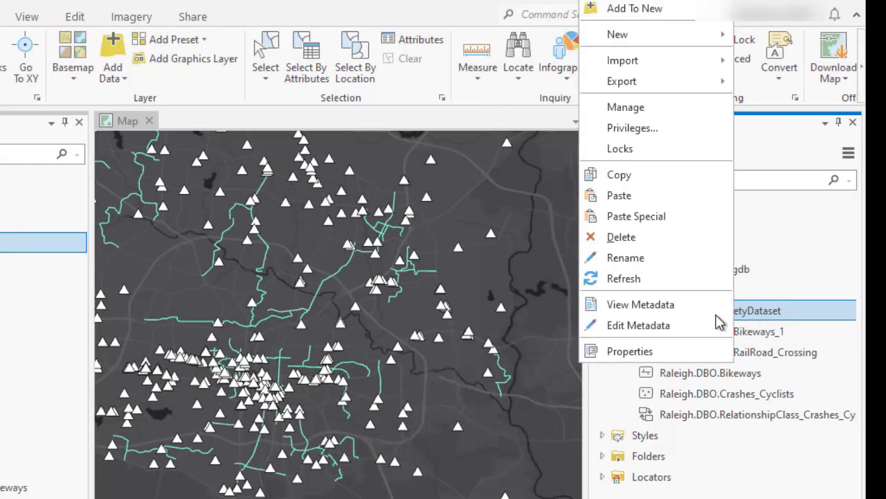
{"action": "left_click", "coordinate": [669, 110]}
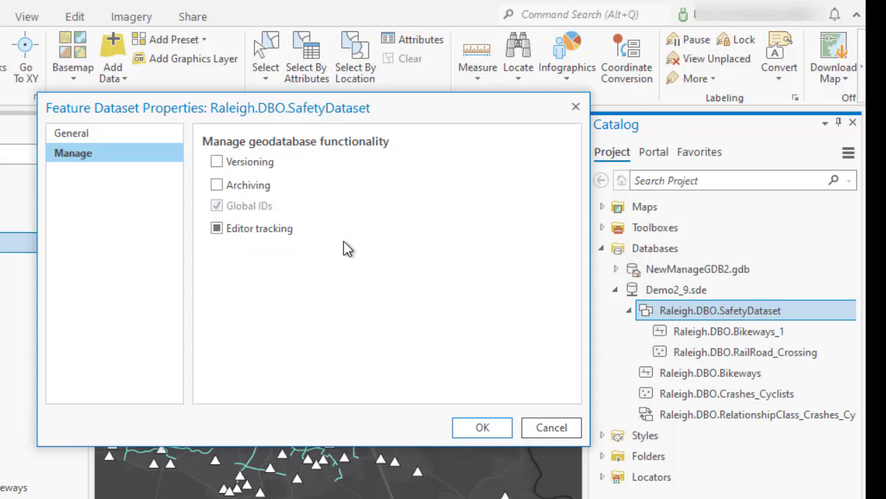
{"action": "left_click", "coordinate": [544, 428]}
- Enable Editor tracking and Global IDs on the Crashes_Cyclists relationship class
{"action": "right_click", "coordinate": [696, 415]}
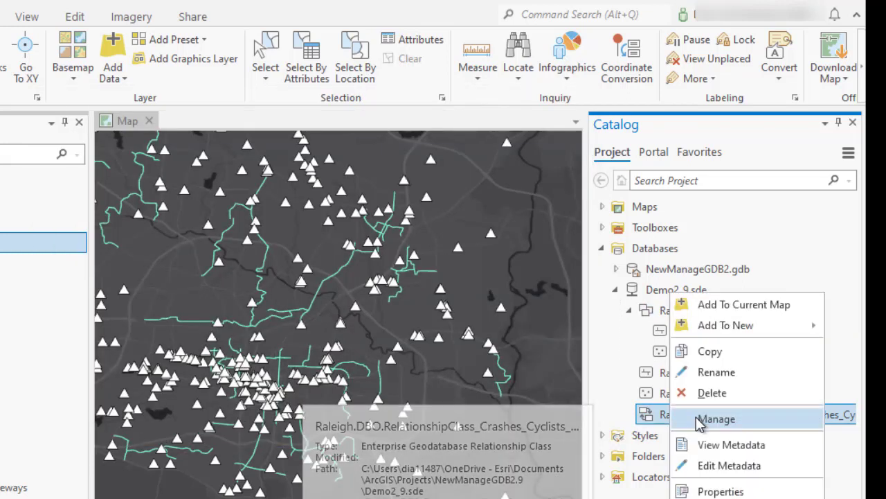
{"action": "left_click", "coordinate": [713, 419]}
{"action": "left_click", "coordinate": [217, 215]}
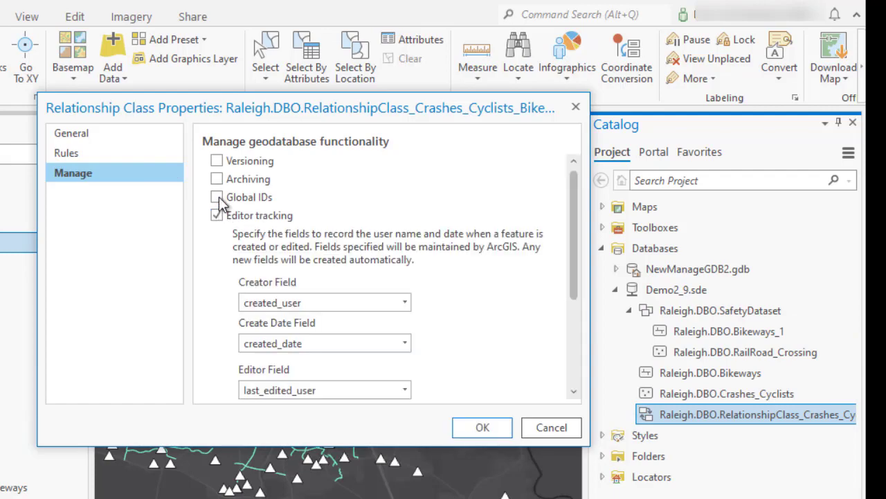
{"action": "left_click", "coordinate": [217, 197]}
{"action": "left_click", "coordinate": [471, 426]}
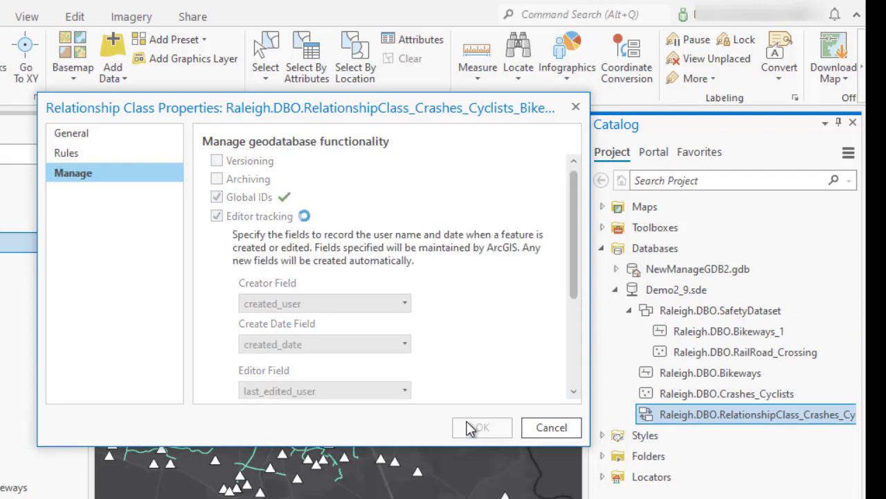